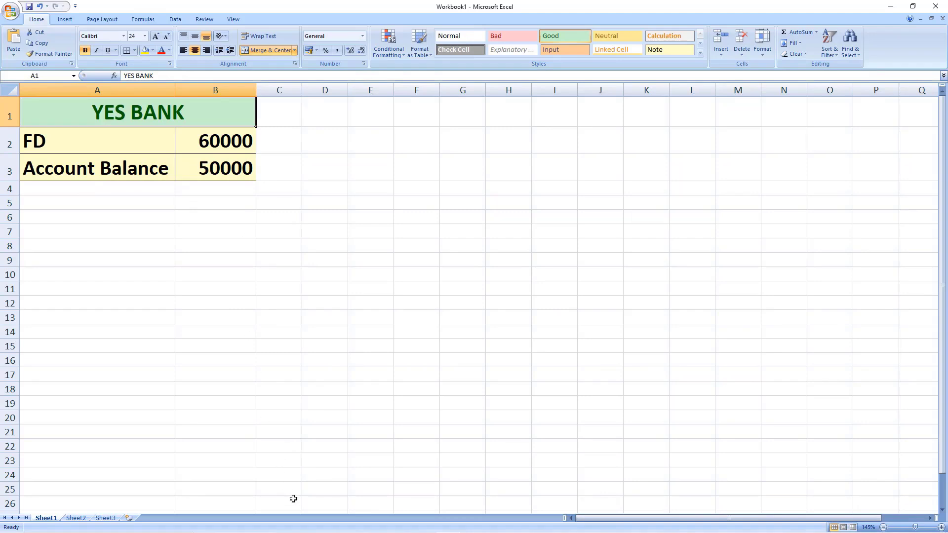
Step: Look over the SBI BANK figures in Workbook2 and the empty total cells B2 and B3 in Workbook3
mouse_move(453, 526)
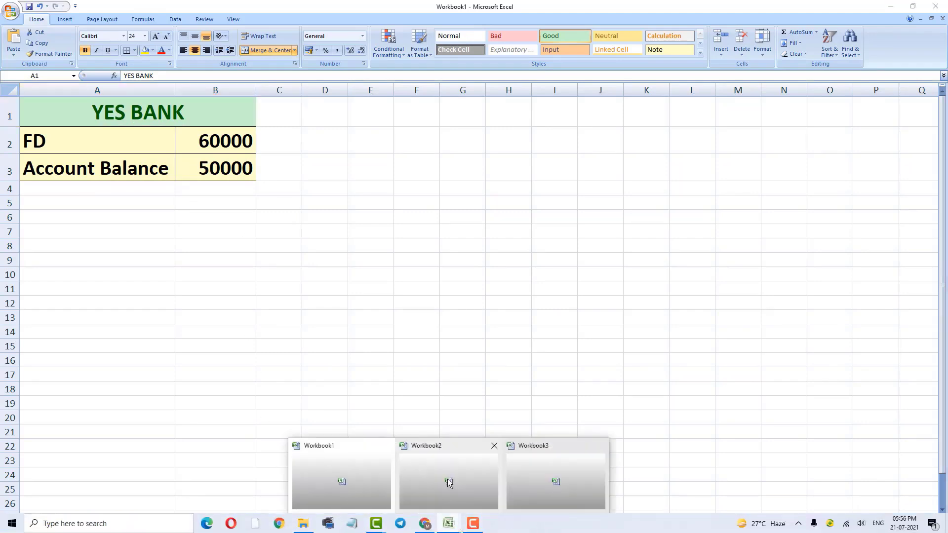
click(415, 483)
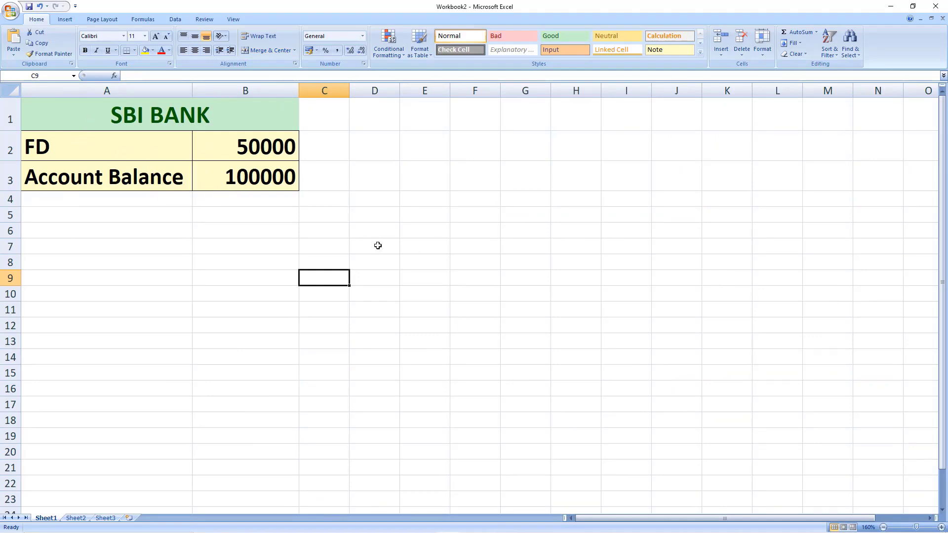
click(448, 526)
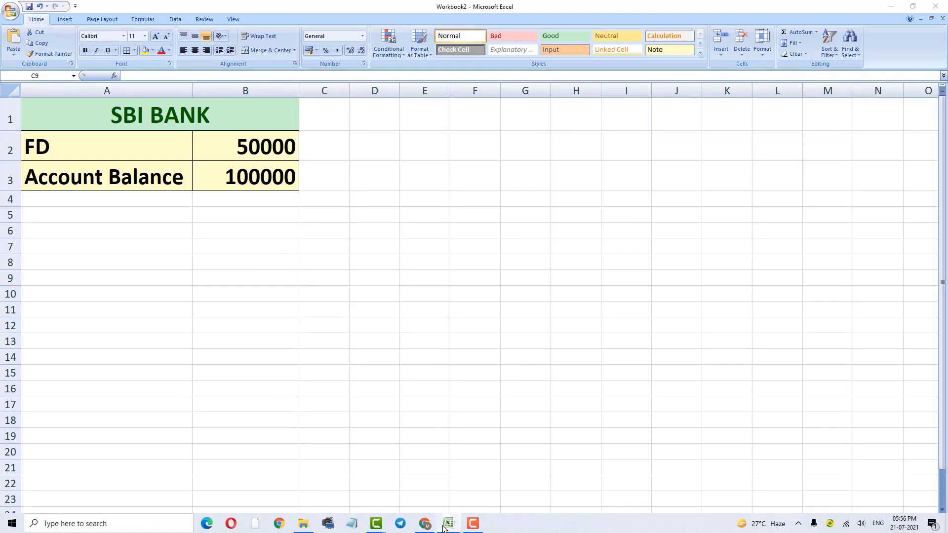
click(514, 479)
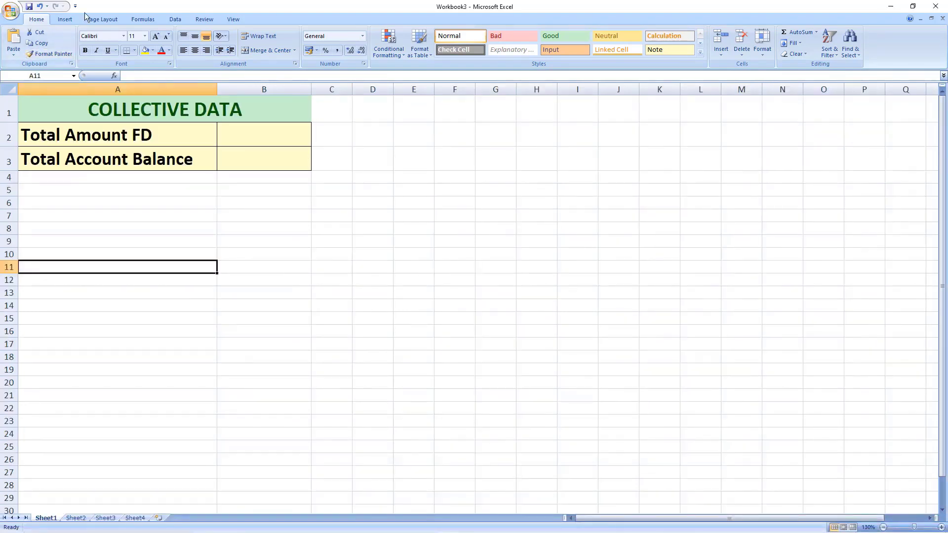
click(249, 130)
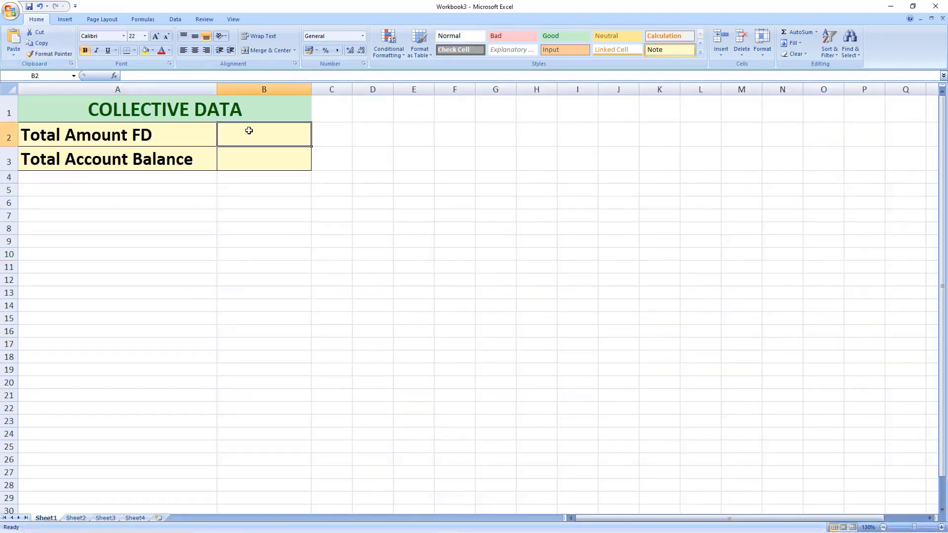
click(244, 156)
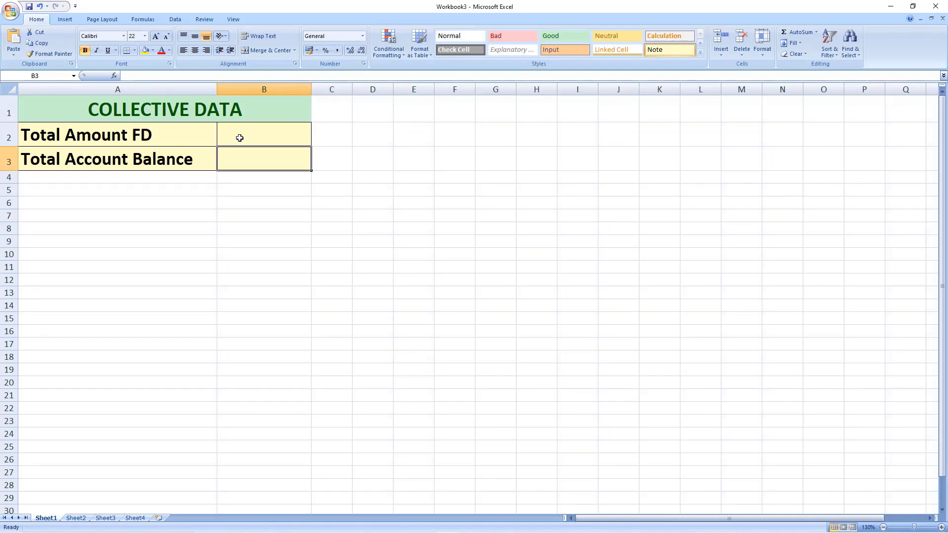
Step: In cell B2 of Workbook3, enter =Sum([Workbook1.xlsx]sheet1!$B$2,[Workbook2.xlsx]sheet1!$B$2) for the total FD amount
click(240, 138)
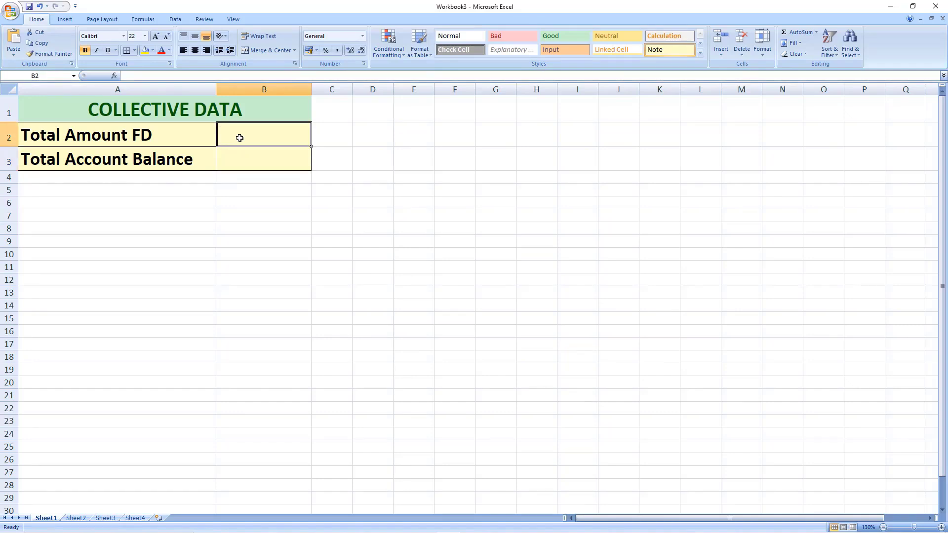
text(=)
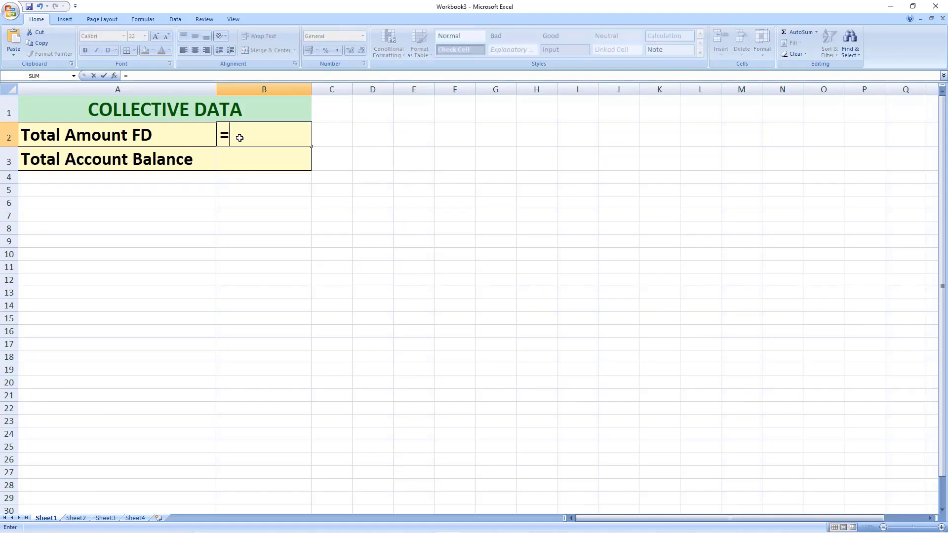
text(Sum()
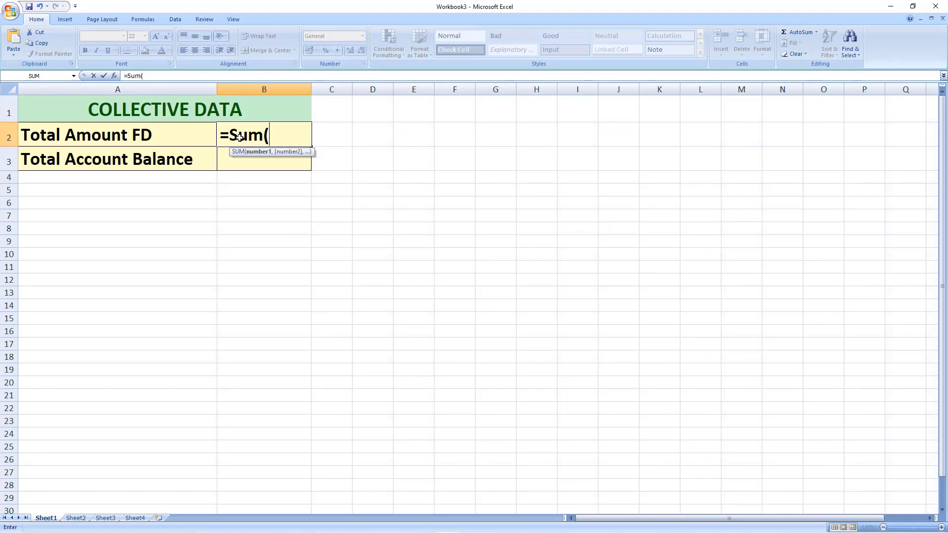
text([Wo)
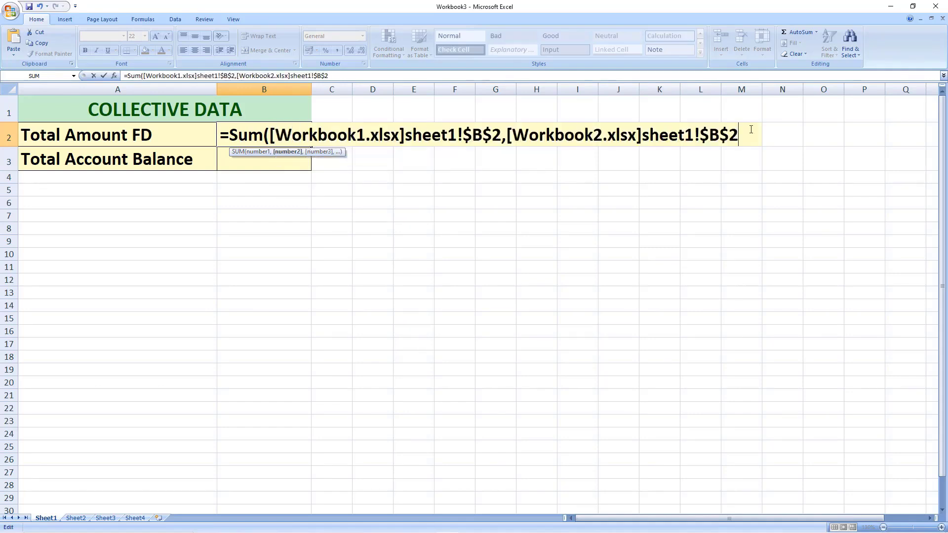
text())
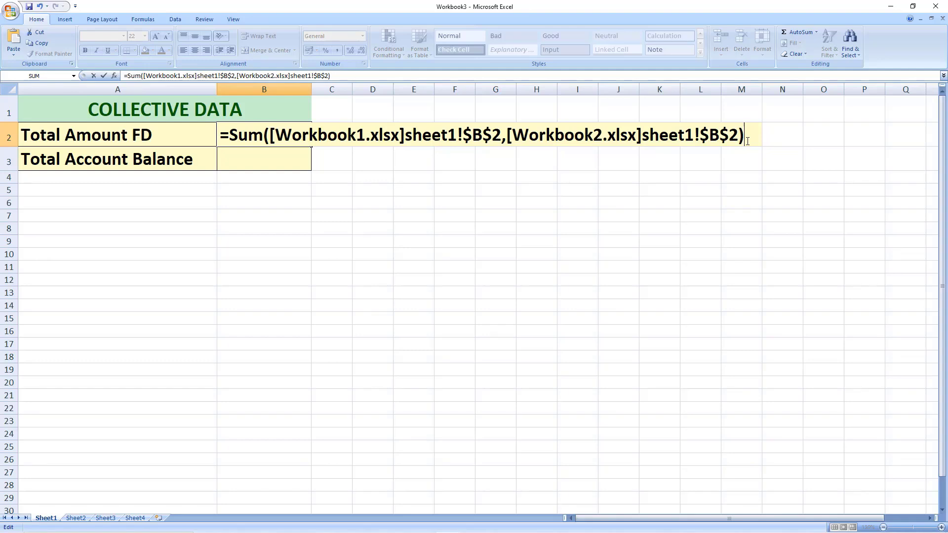
key(Return)
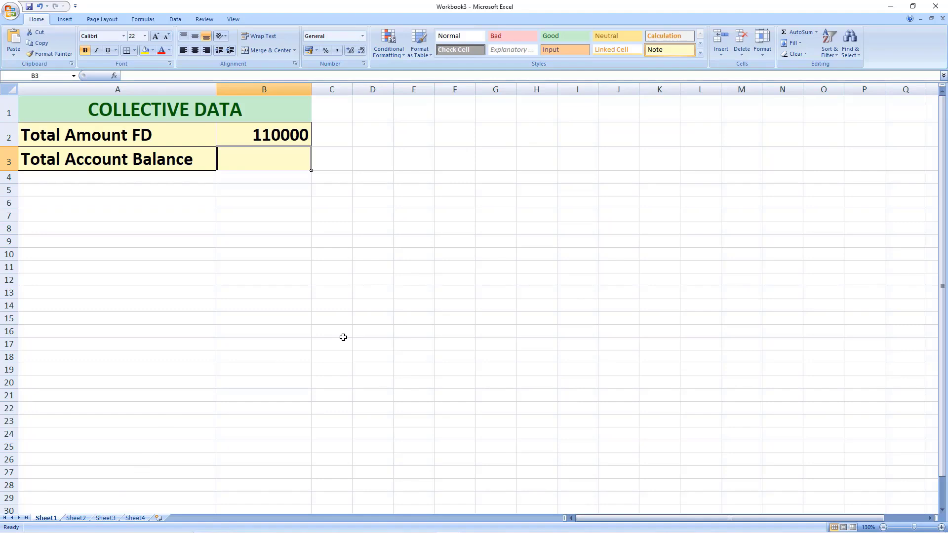
Step: Switch to the Google Slides presentation, view the "Using a mouse" slide, and return to Workbook1 in Excel
key(alt+Tab)
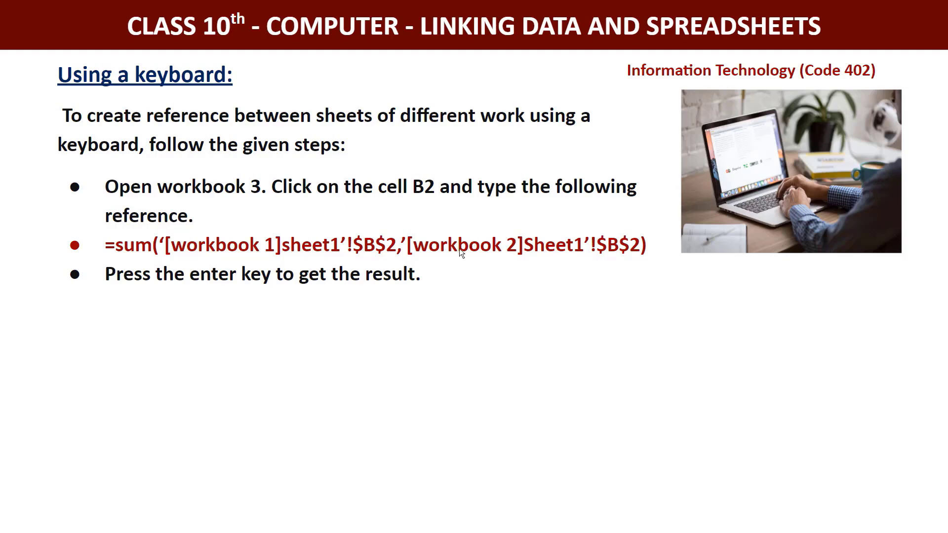
click(325, 268)
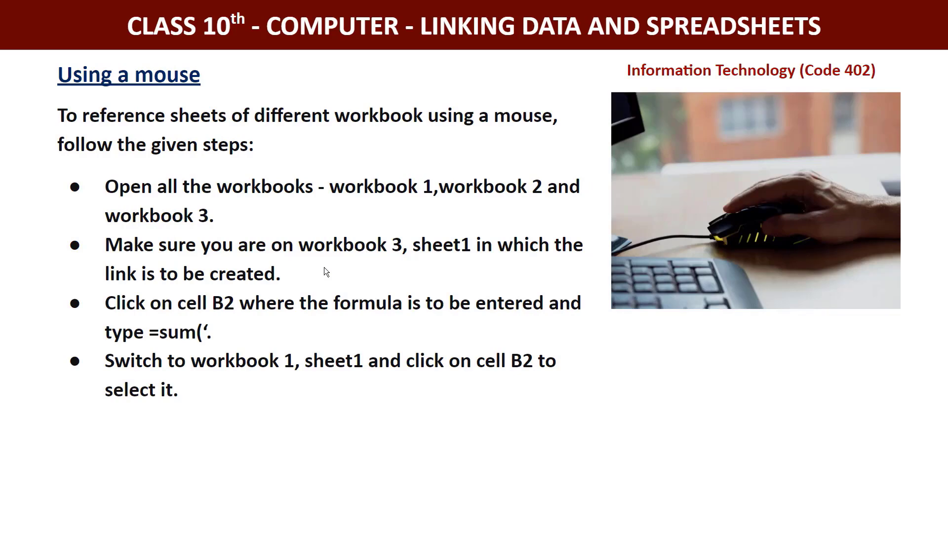
key(alt+Tab)
key(alt+Tab)
key(alt+Tab)
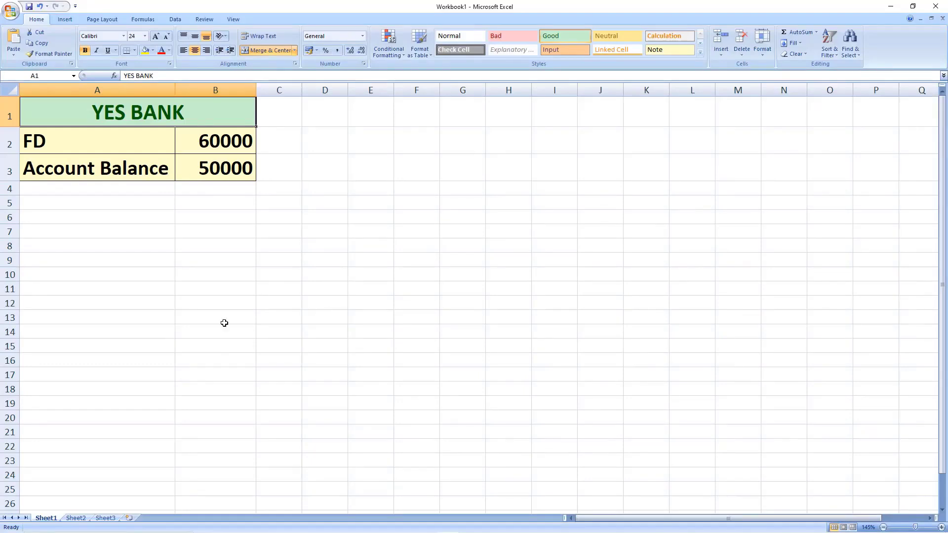
Step: View the SBI BANK data in Workbook2 and return to the COLLECTIVE DATA sheet in Workbook3
mouse_move(428, 526)
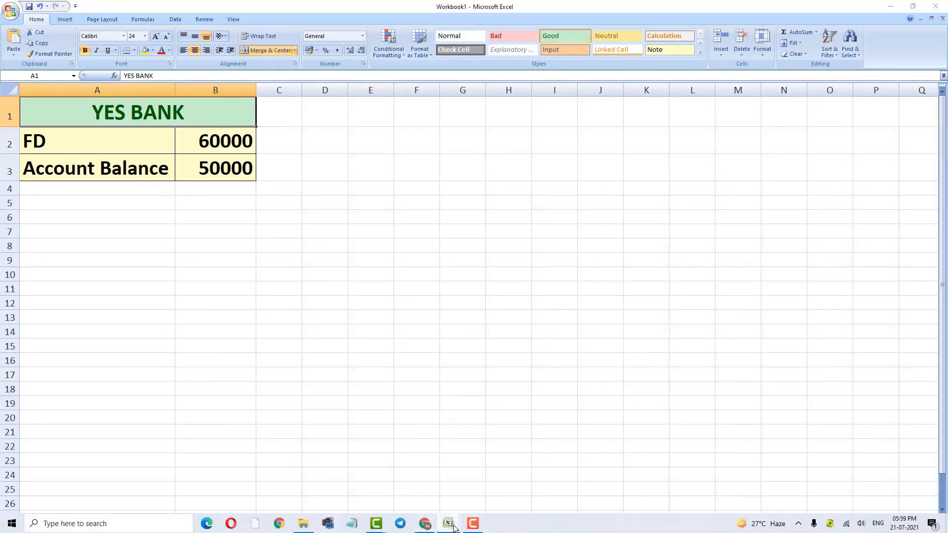
click(454, 491)
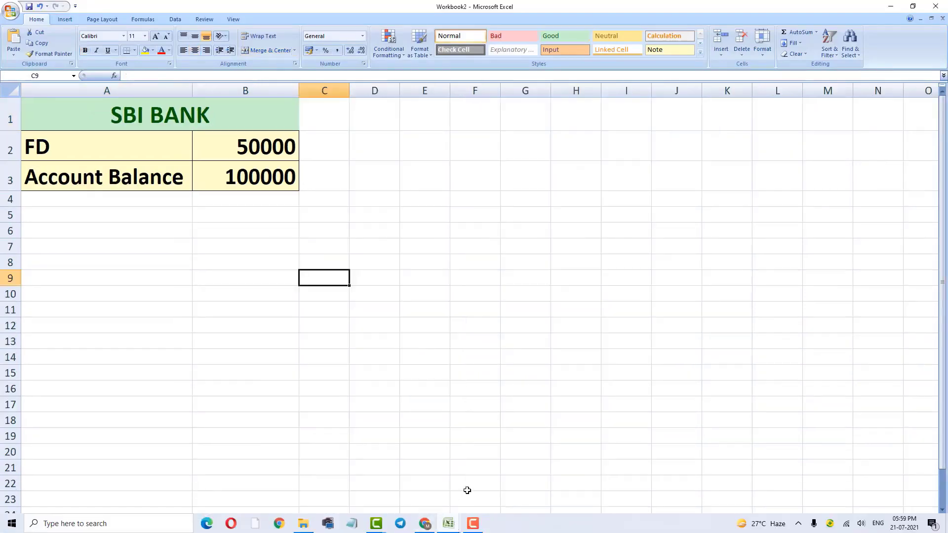
click(443, 531)
click(541, 491)
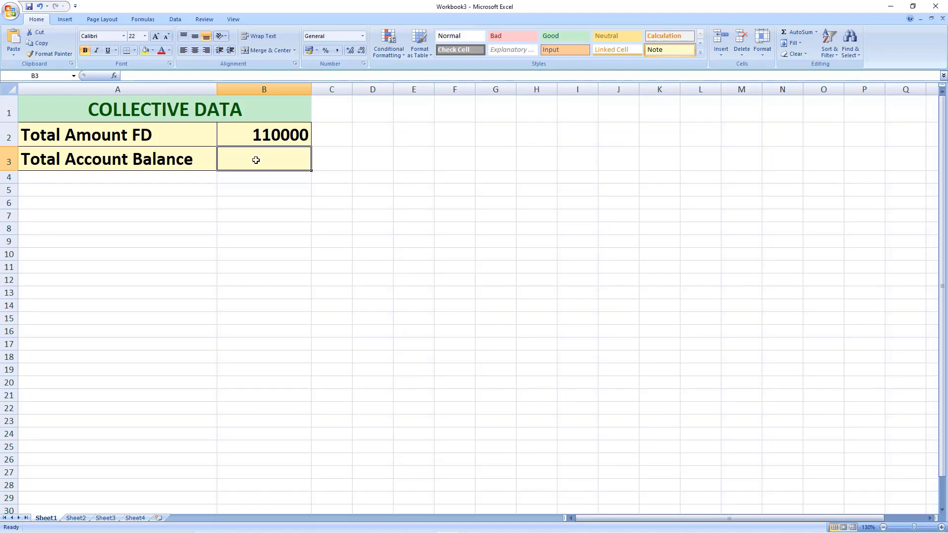
Step: Start a Sum formula in cell B3 of Workbook3 with a reference to Workbook1's account balance, Sheet1!$B$3
text(=)
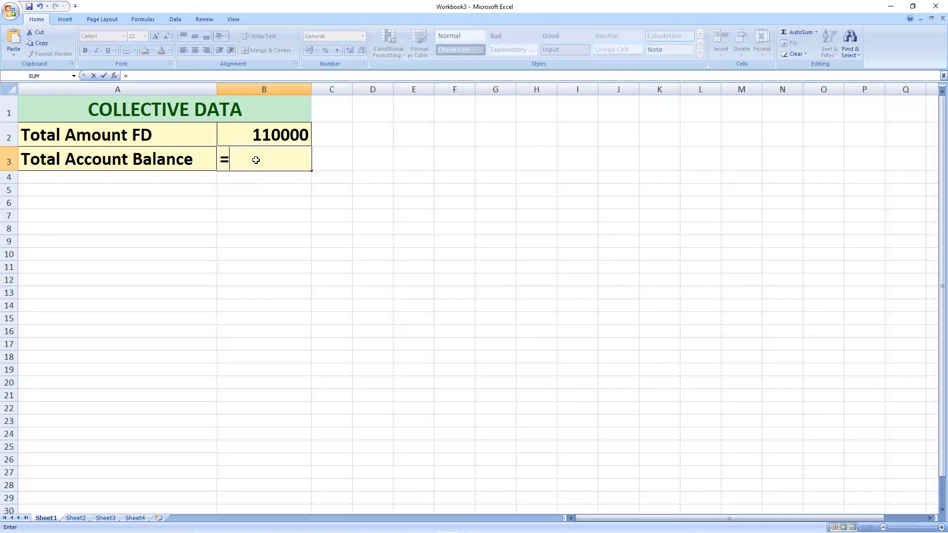
text(S)
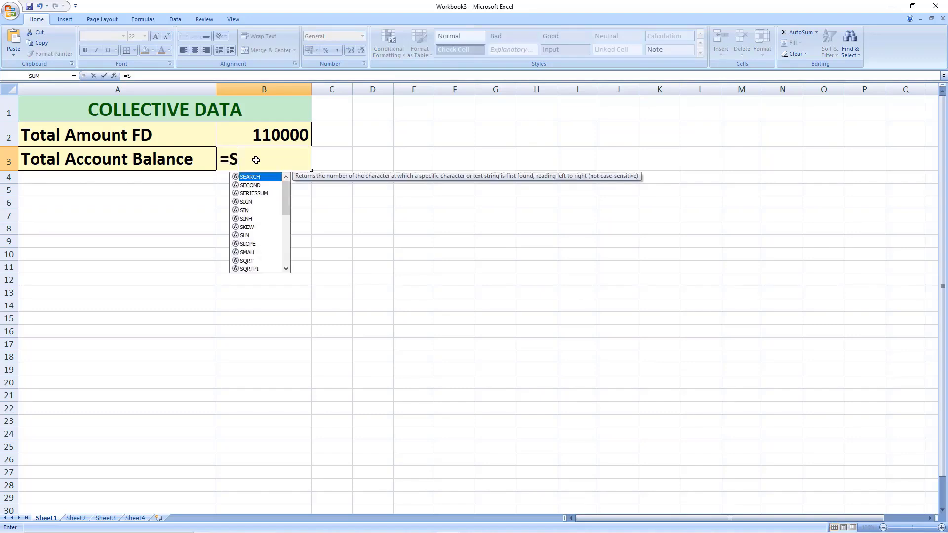
text(um()
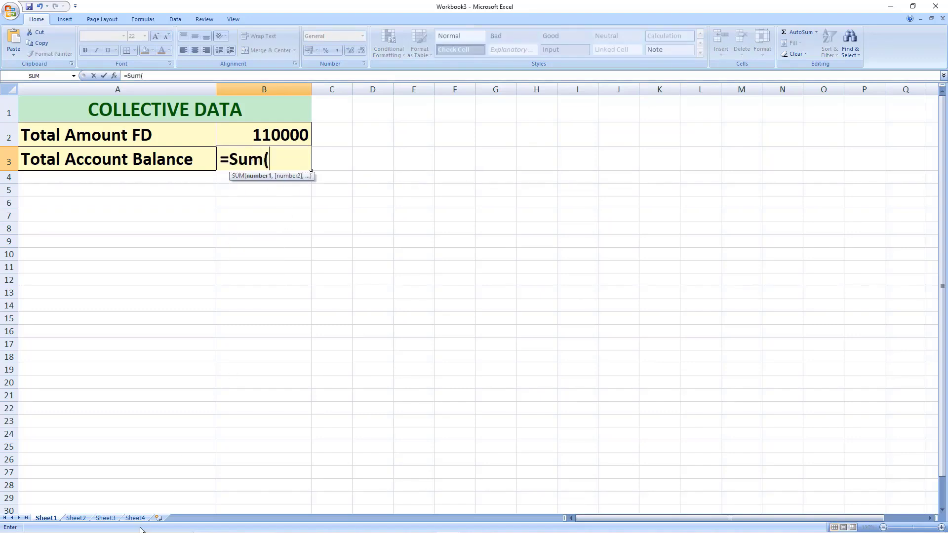
mouse_move(448, 524)
click(347, 494)
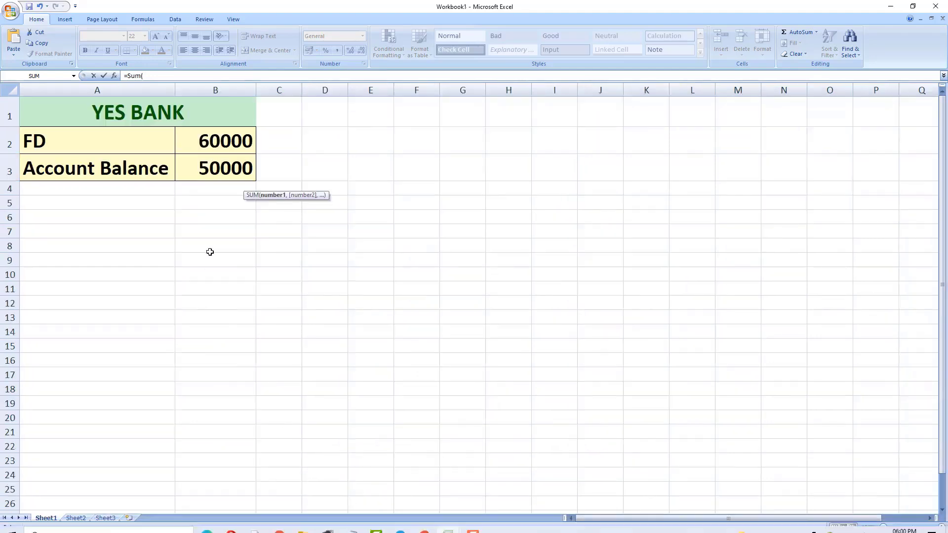
click(206, 163)
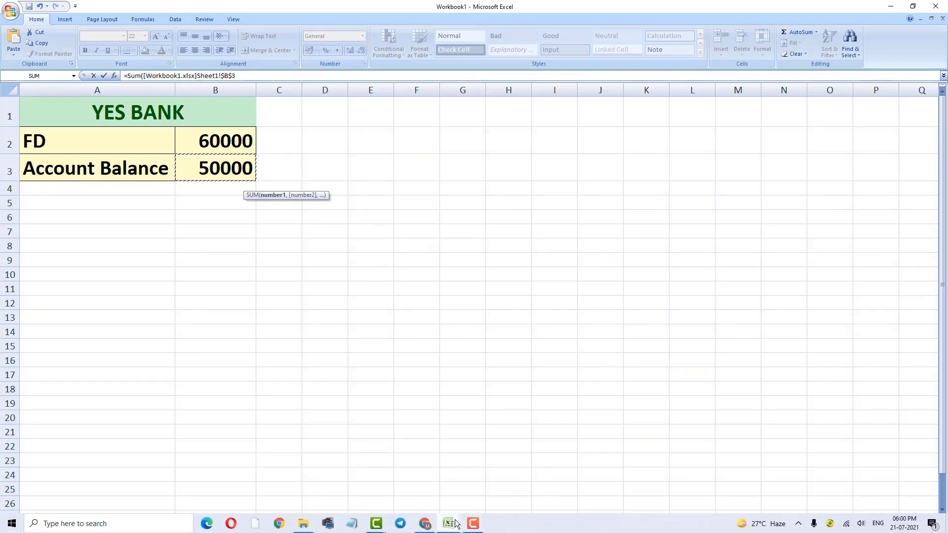
mouse_move(448, 523)
click(538, 489)
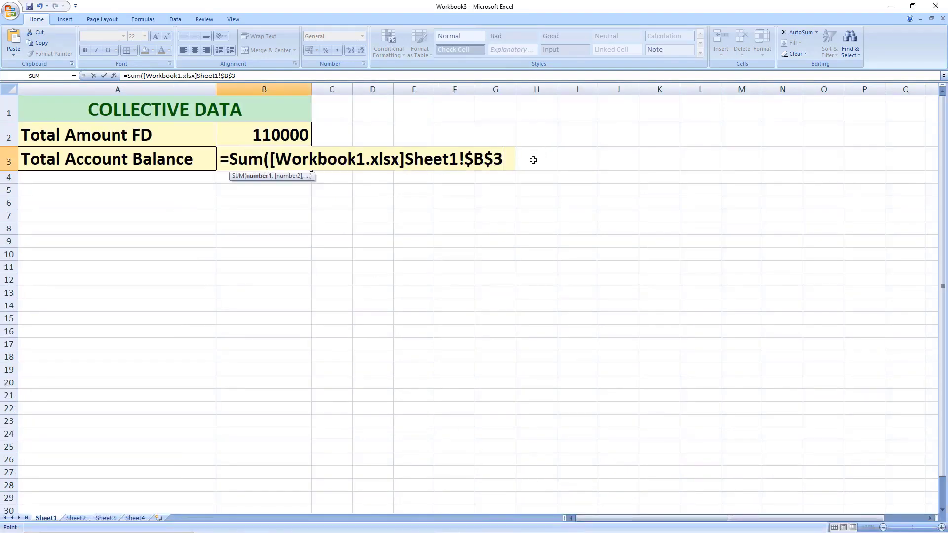
Step: Add Workbook2's account balance, Sheet1!$B$3, as the second Sum argument and complete the Total Account Balance formula
text(,)
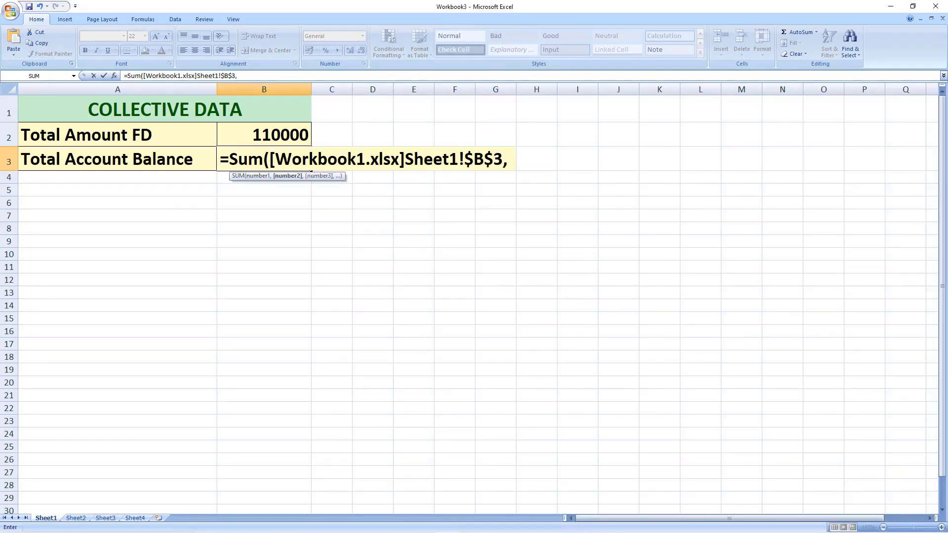
mouse_move(449, 523)
click(415, 479)
click(239, 183)
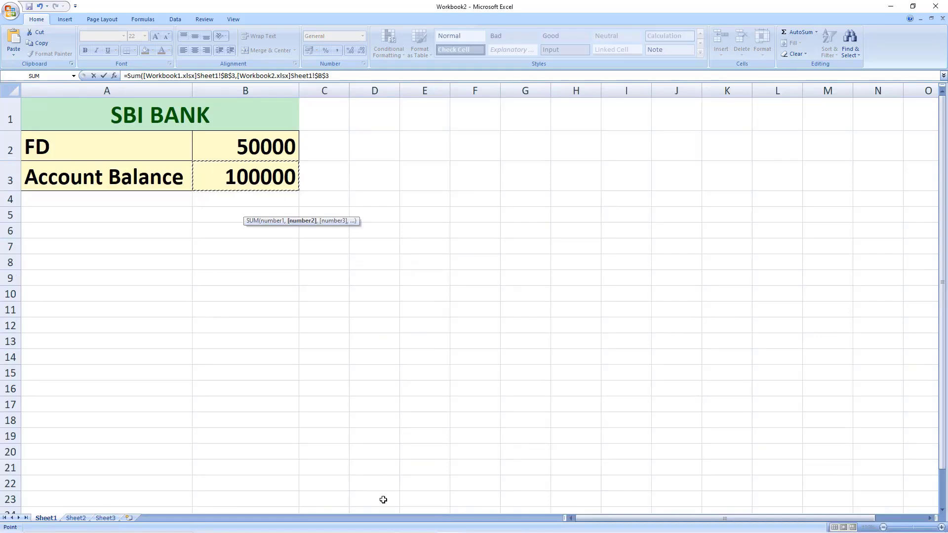
mouse_move(448, 524)
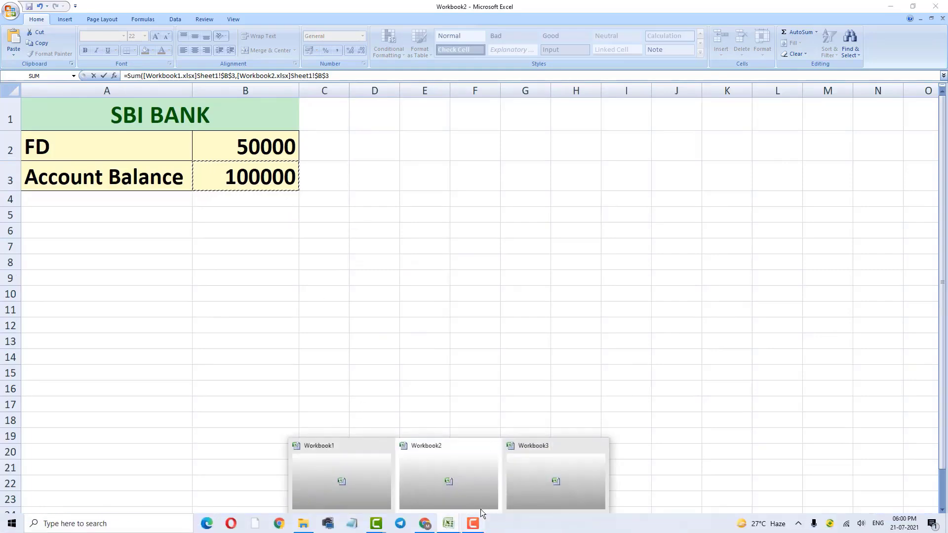
click(520, 492)
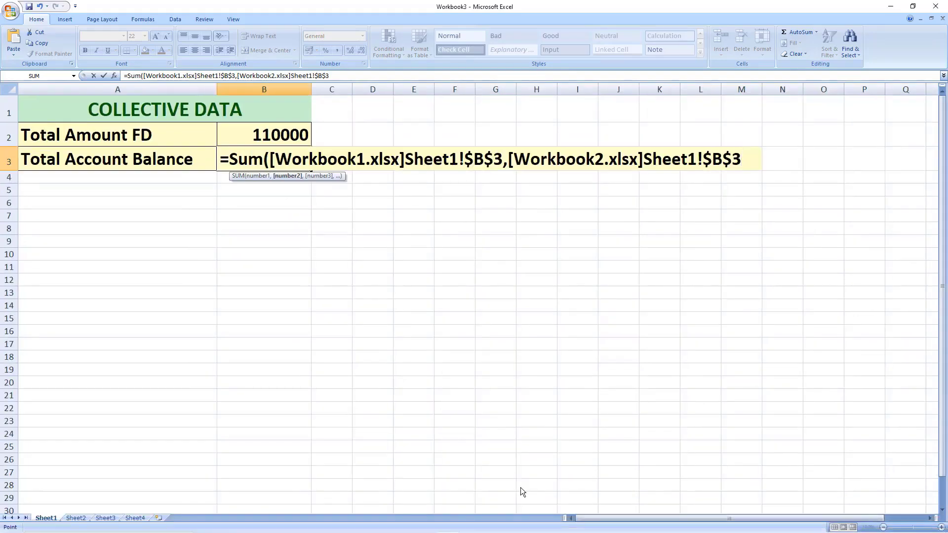
text())
key(Return)
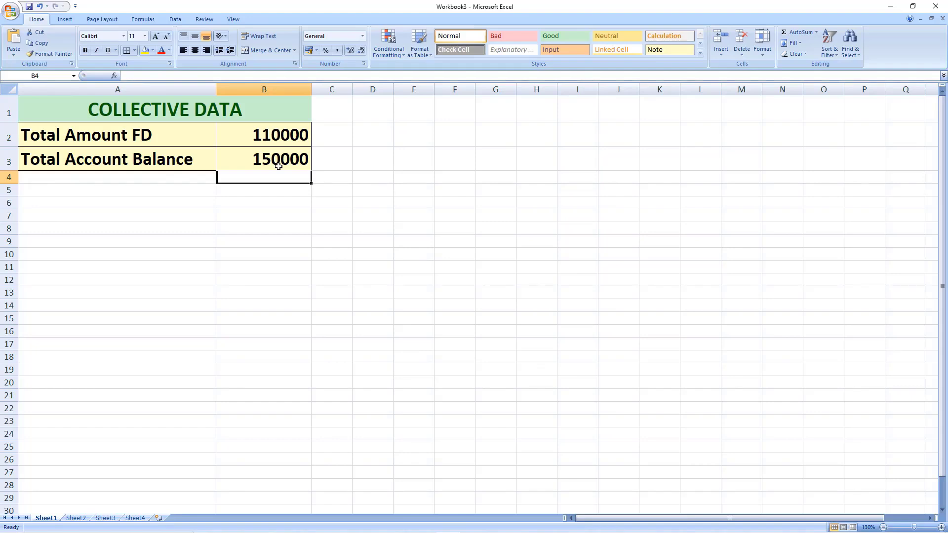
key(alt+Tab)
key(alt+Tab)
key(alt+Tab)
key(alt+Tab)
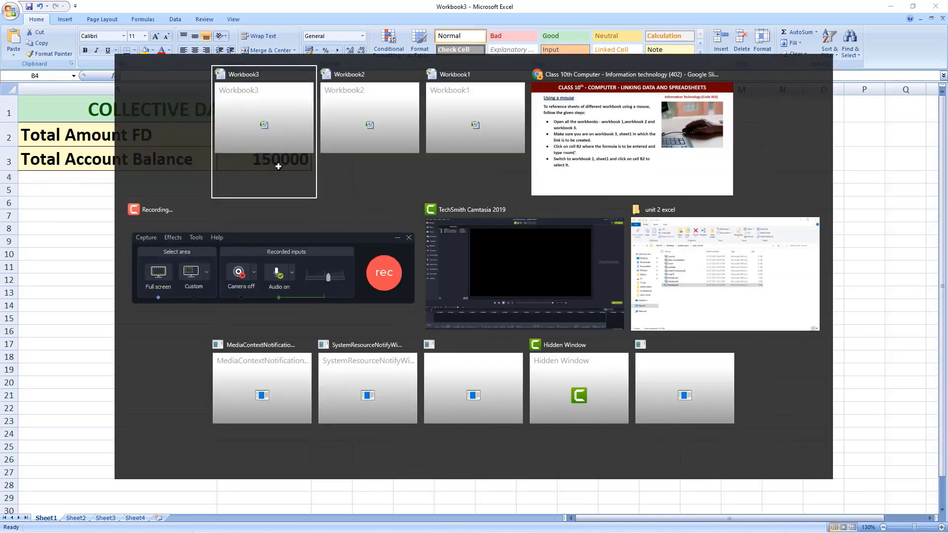
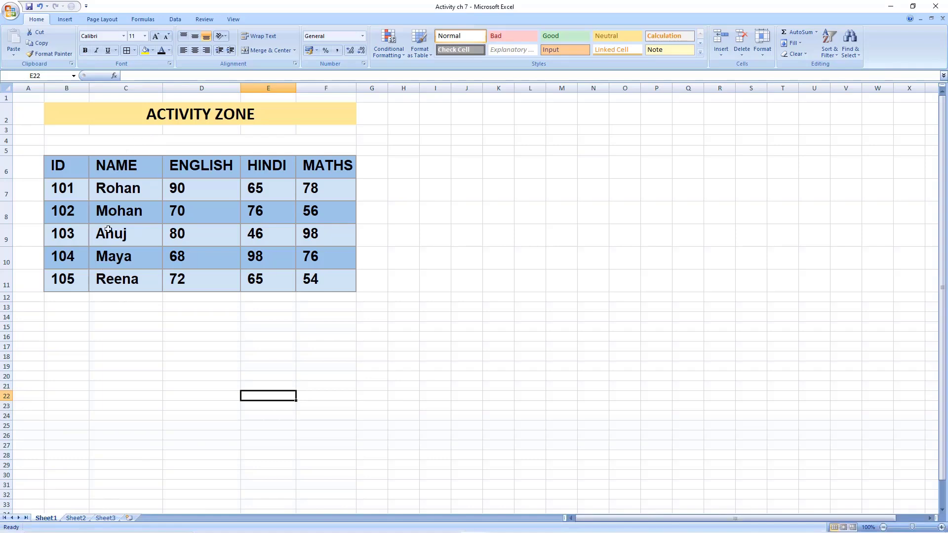
Step: Examine the TOTAL MARKS table on Sheet2 and the first student's English and Hindi marks on Sheet1
click(75, 518)
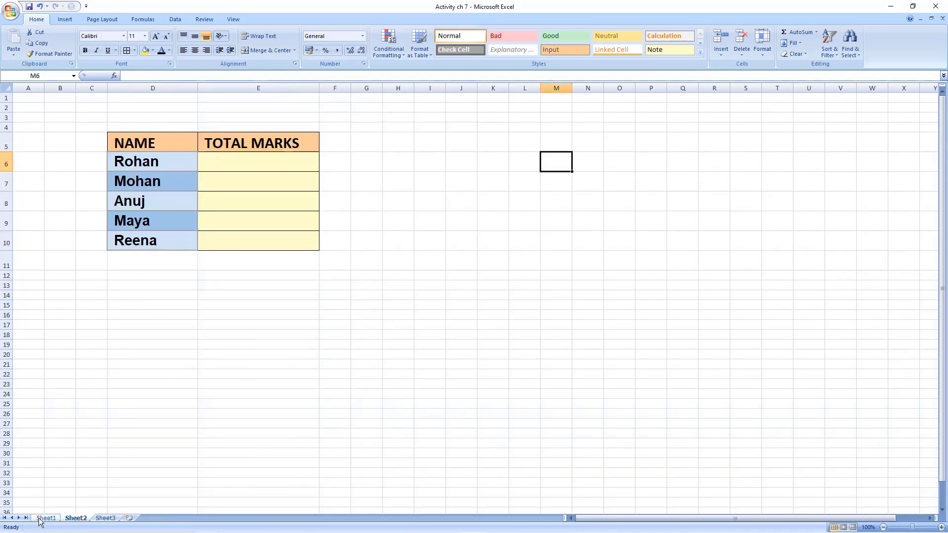
click(220, 164)
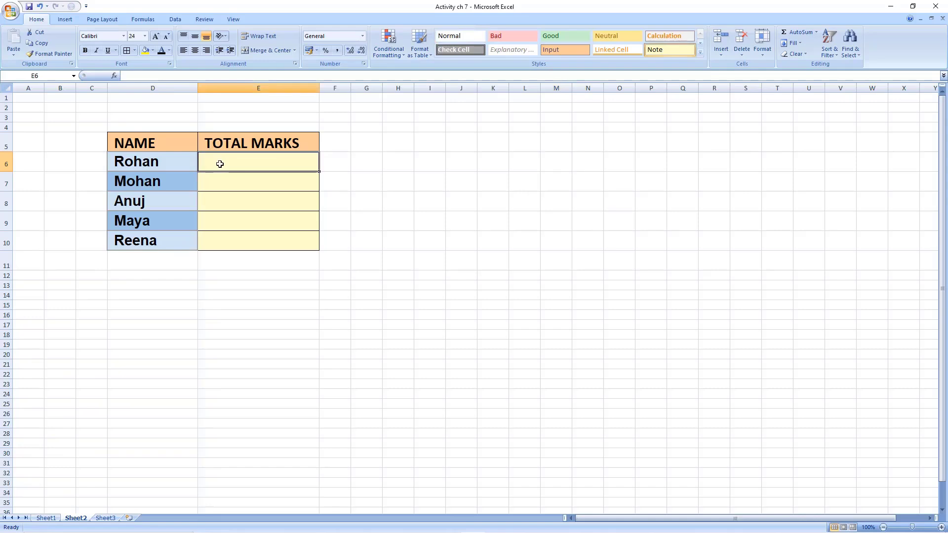
click(46, 518)
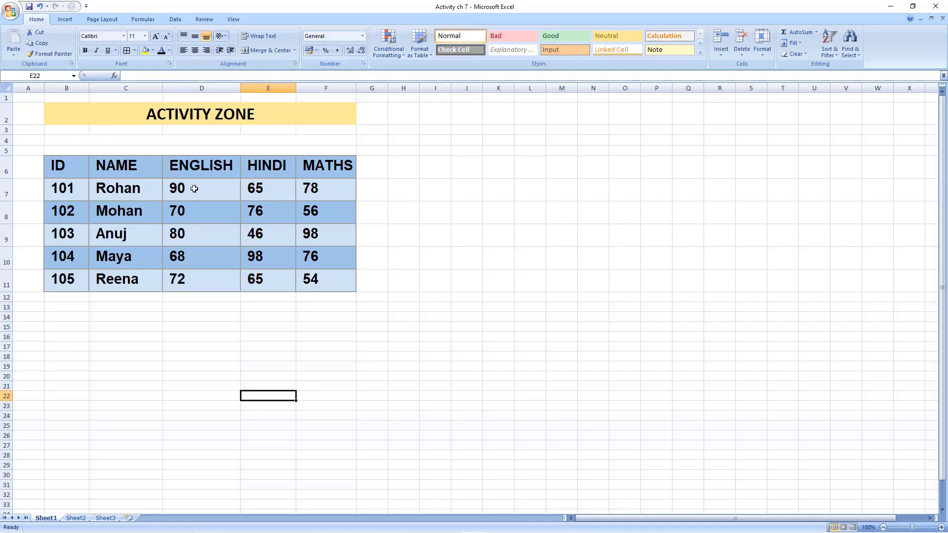
click(194, 189)
click(265, 192)
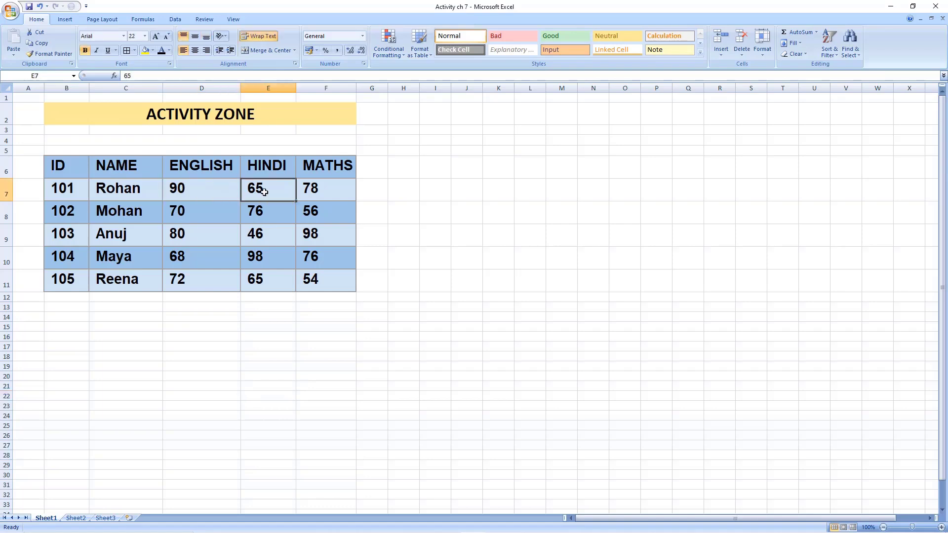
Step: Total the first student's marks in cell E6 of Sheet2 with the formula =SUM('sheet1'!D7:F7)
click(305, 186)
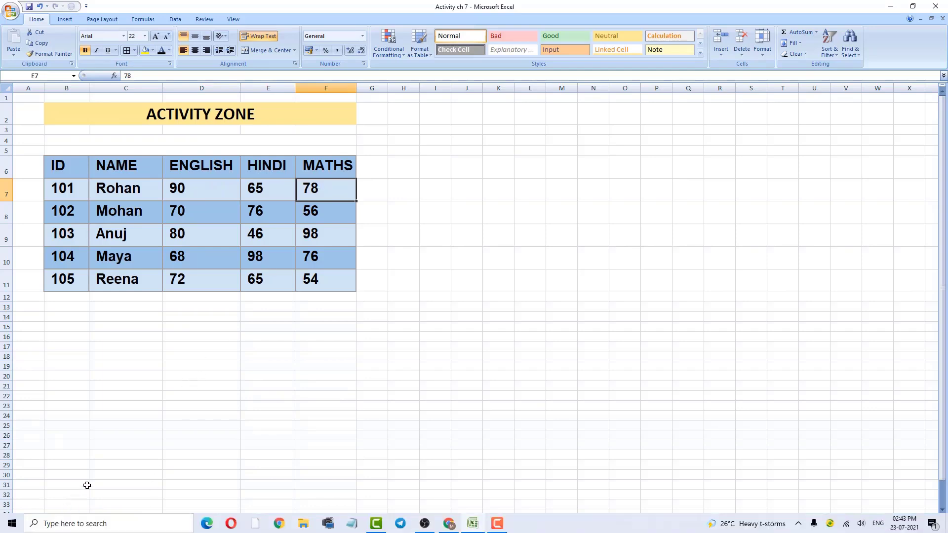
click(76, 518)
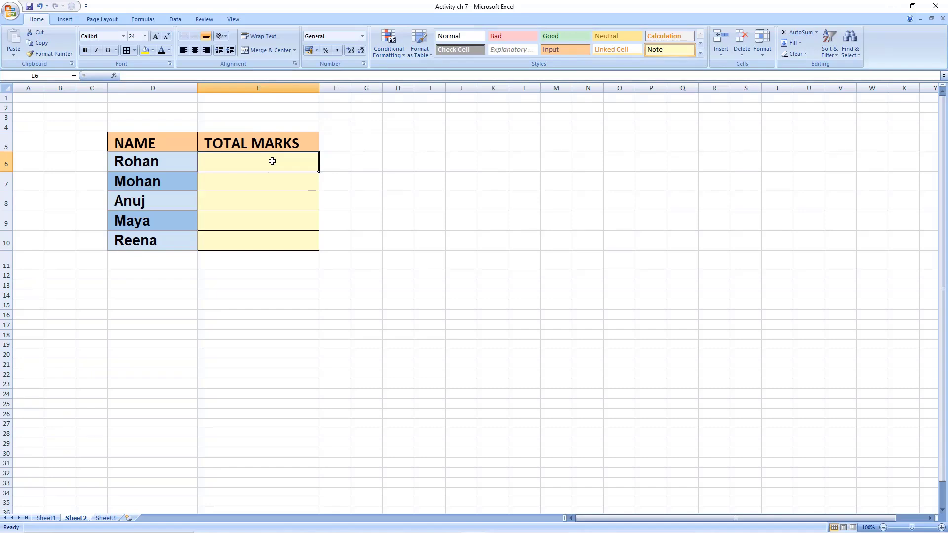
text(=)
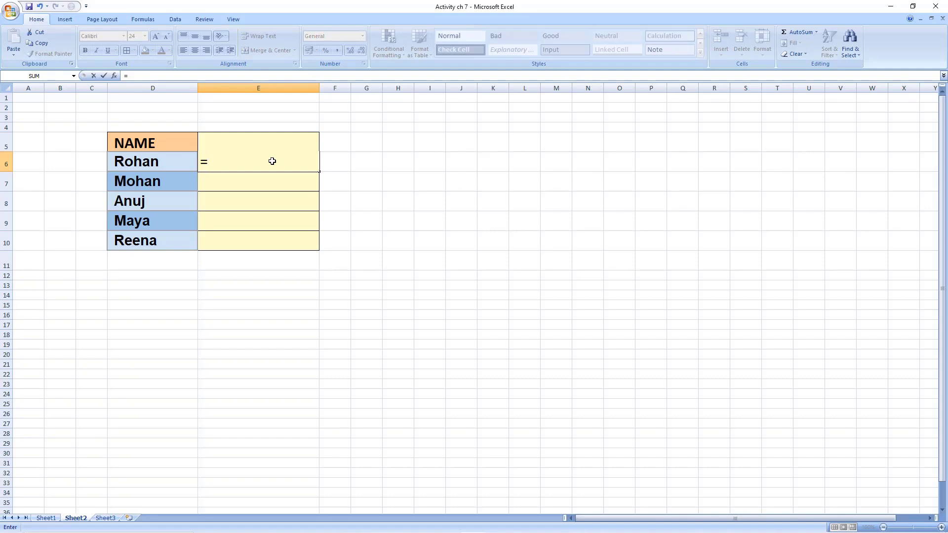
text(sum)
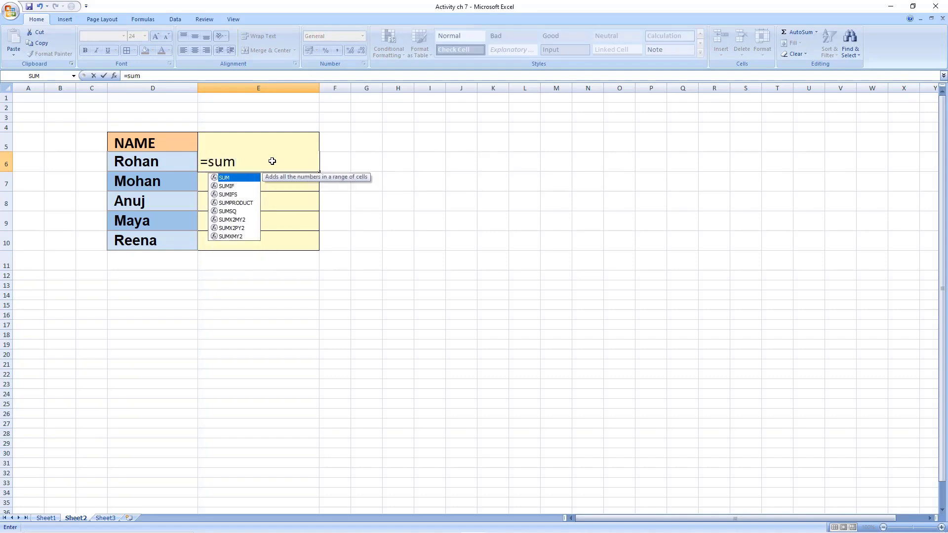
text(()
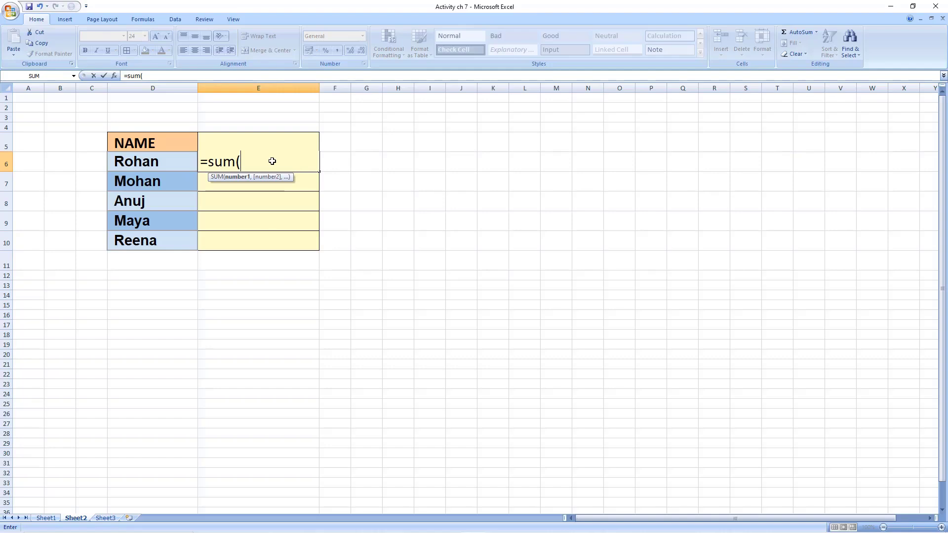
text('sheet1'!)
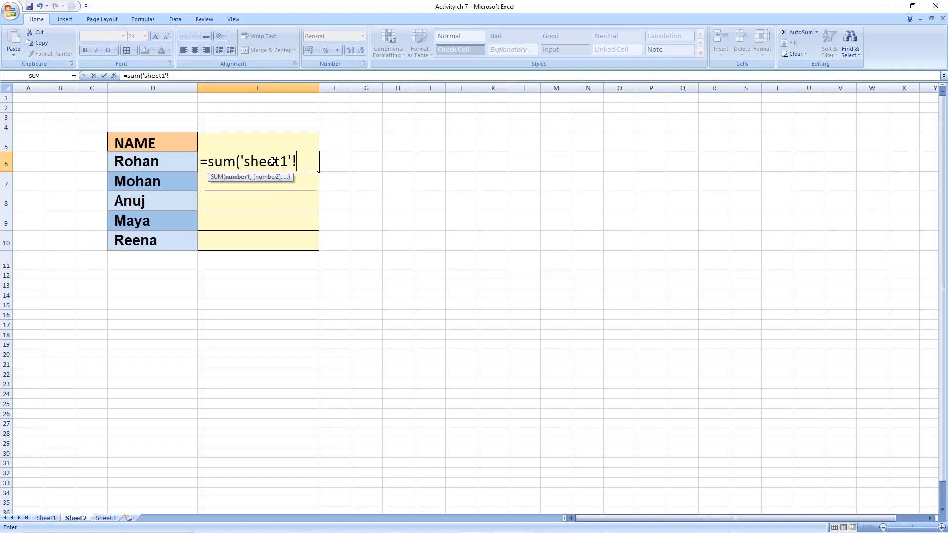
text(D7:F)
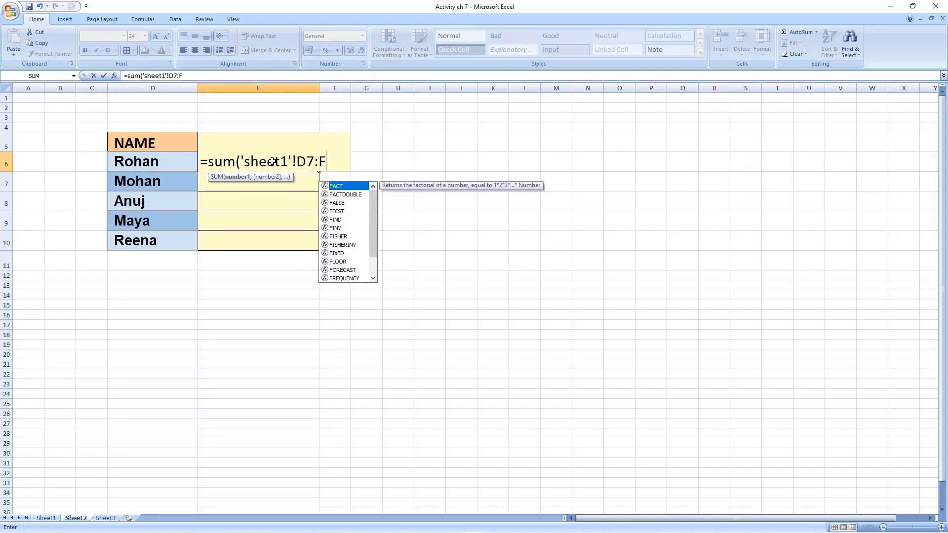
text(7)
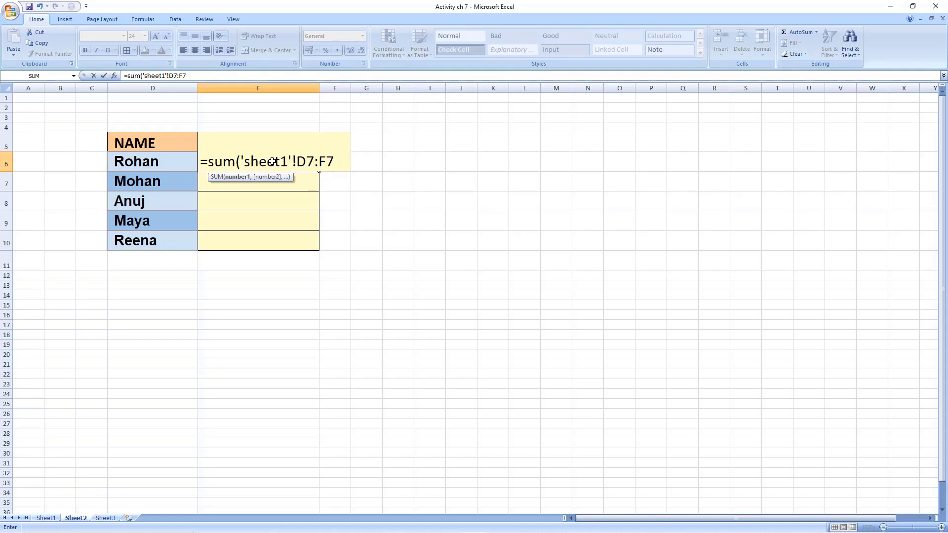
text())
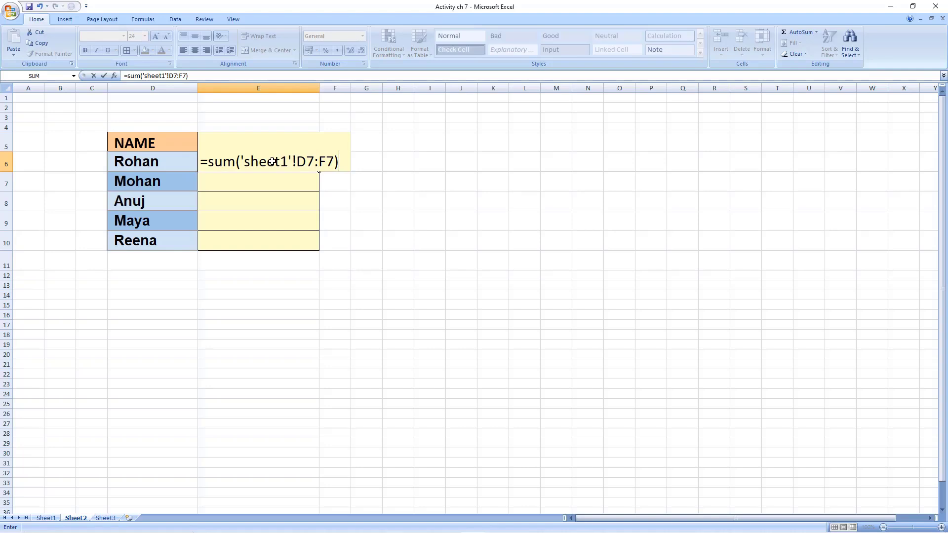
key(Return)
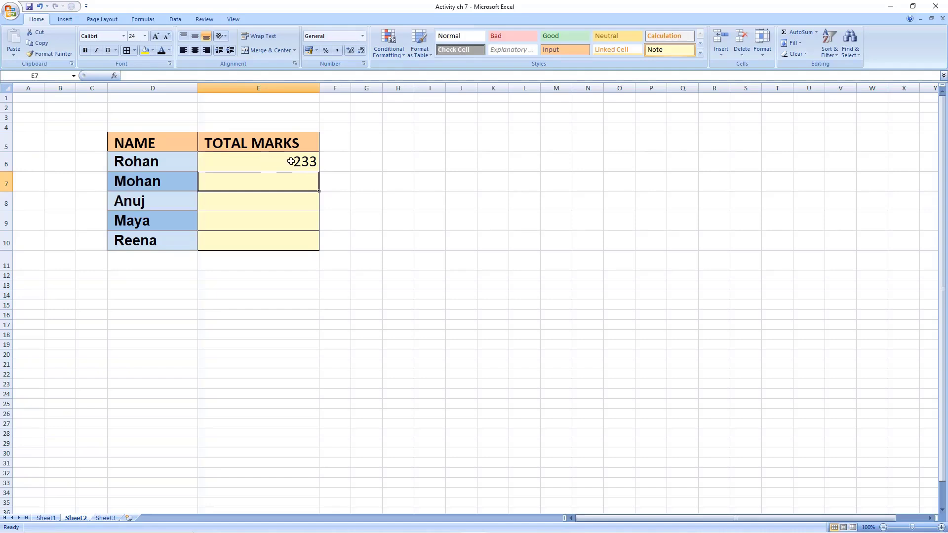
Step: Check the E6 formula against the first student's English, Hindi and Maths marks on Sheet1, ending back on Sheet2
click(282, 161)
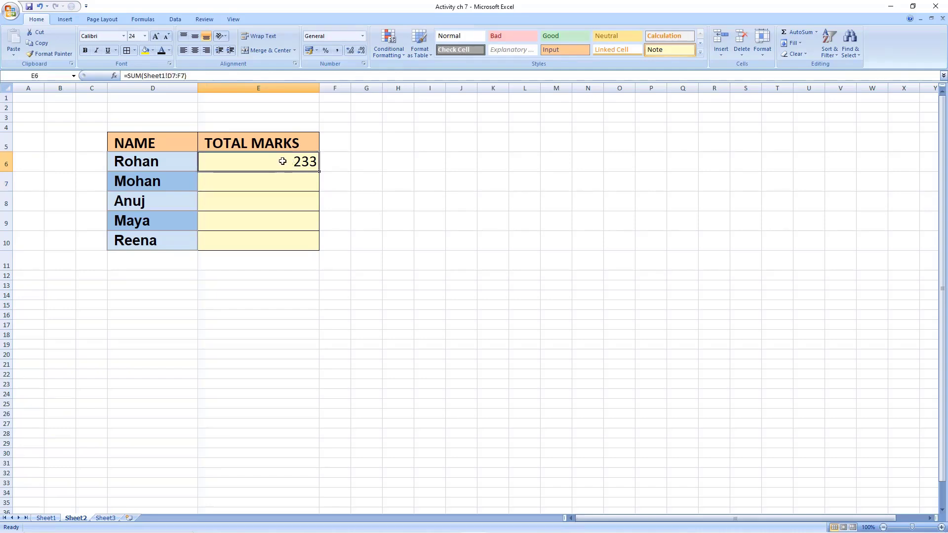
click(44, 520)
click(199, 189)
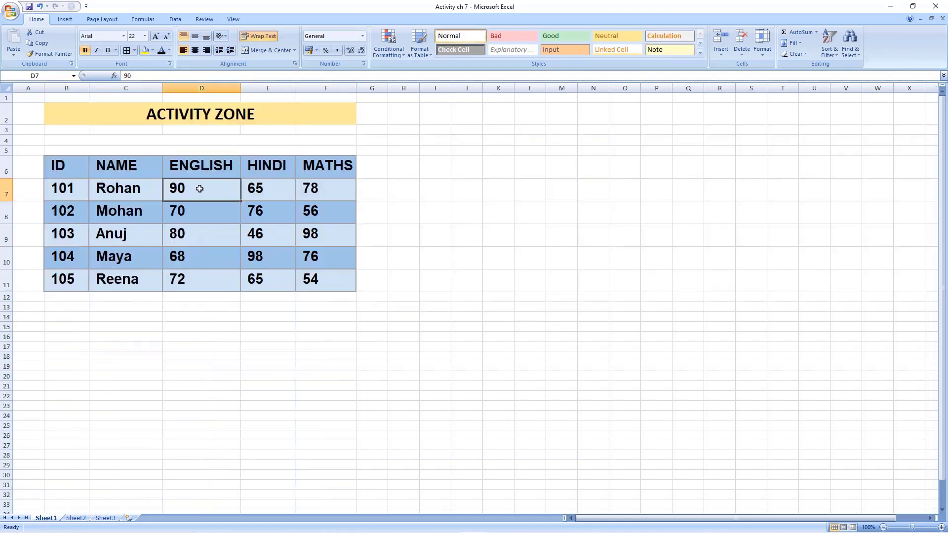
click(279, 189)
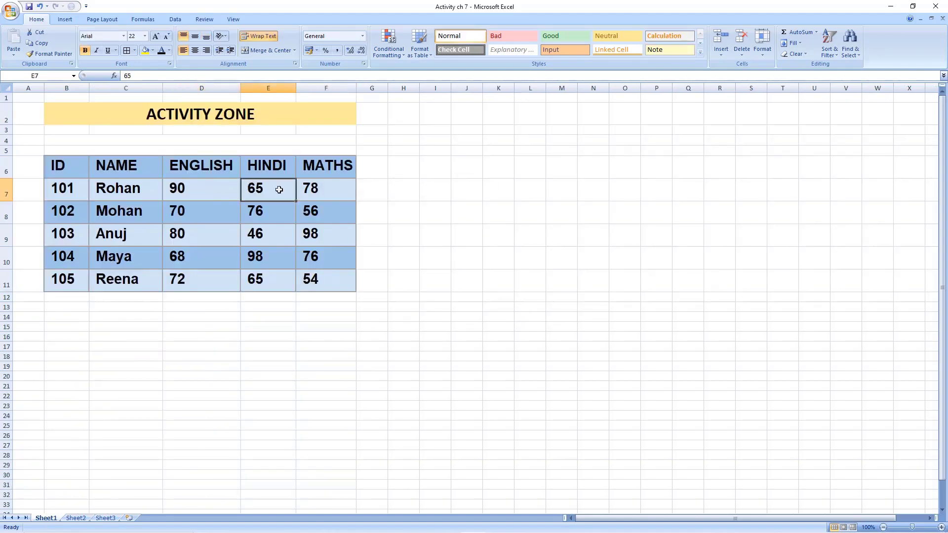
click(342, 188)
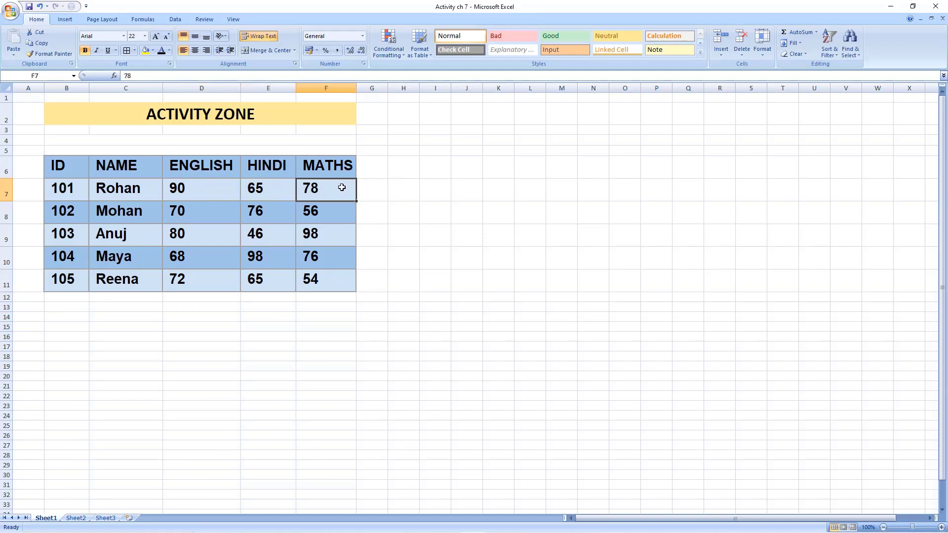
click(77, 513)
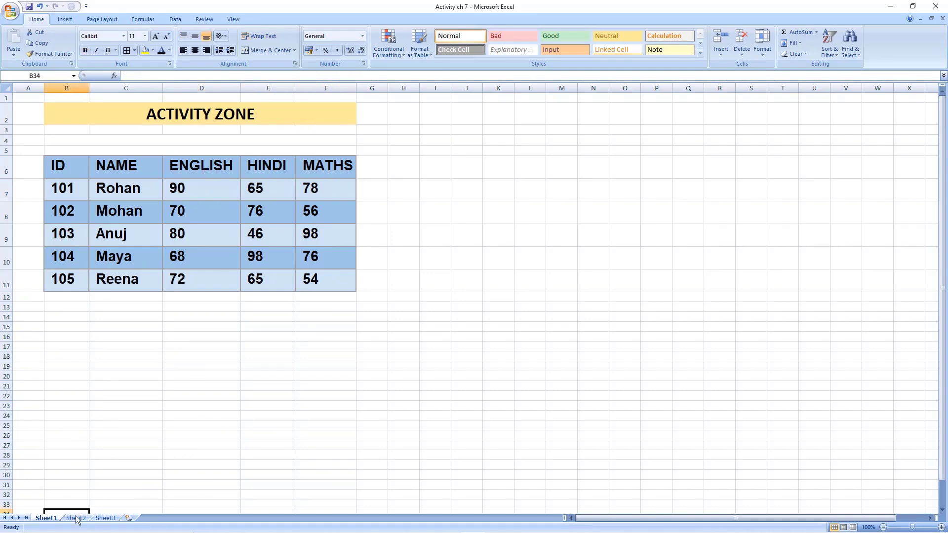
click(77, 518)
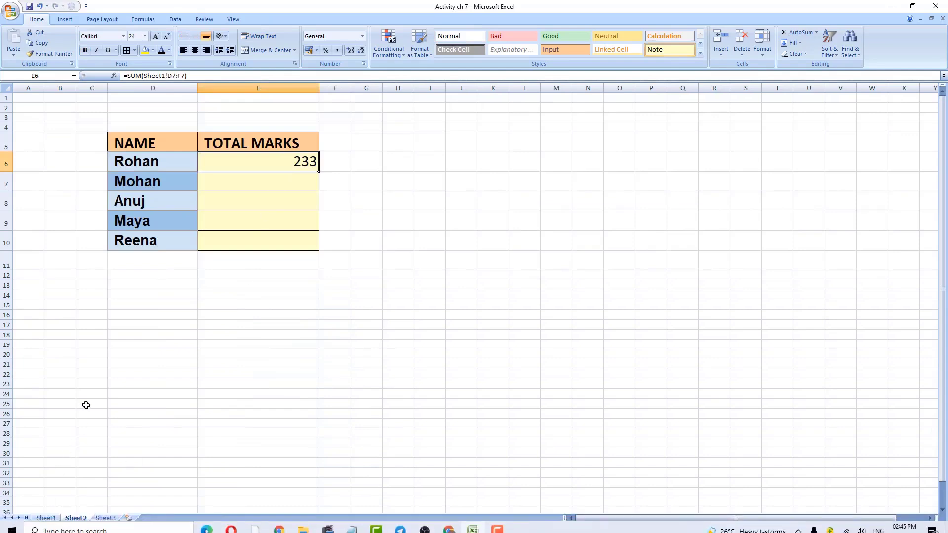
Step: Fill the total formula from E6 down through E10 on Sheet2 for the remaining students
click(45, 518)
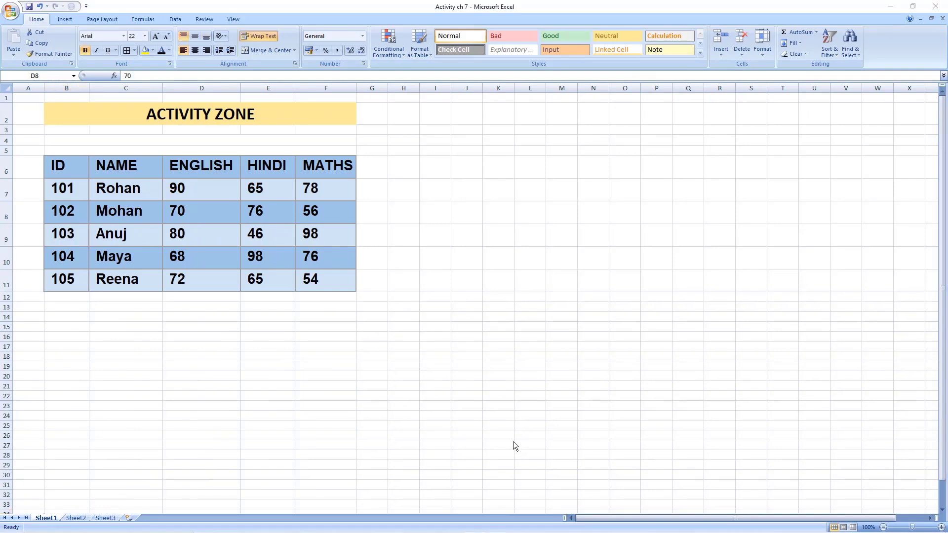
click(76, 512)
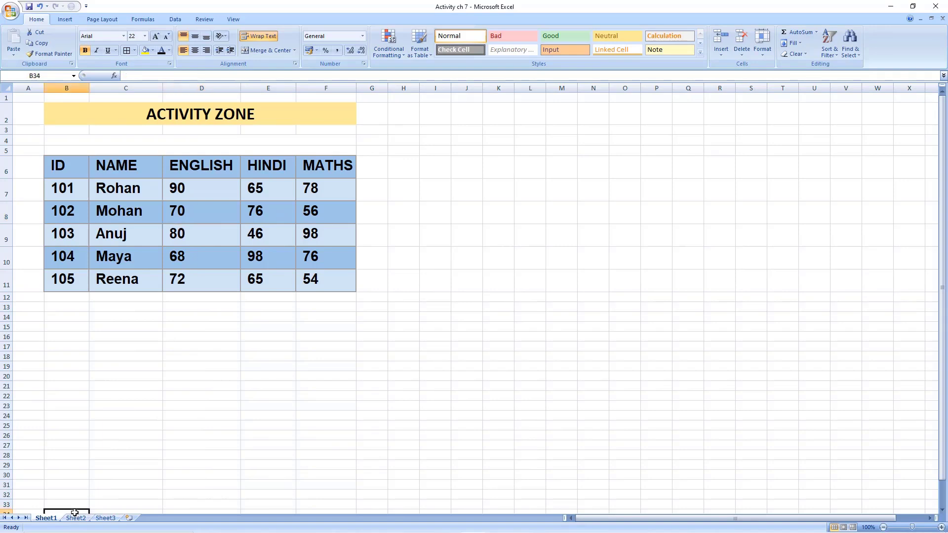
click(76, 519)
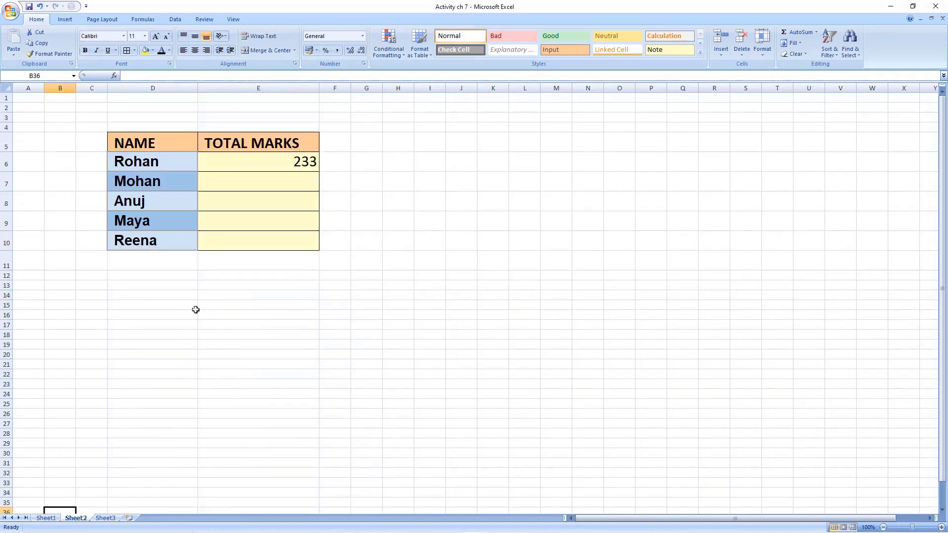
click(245, 166)
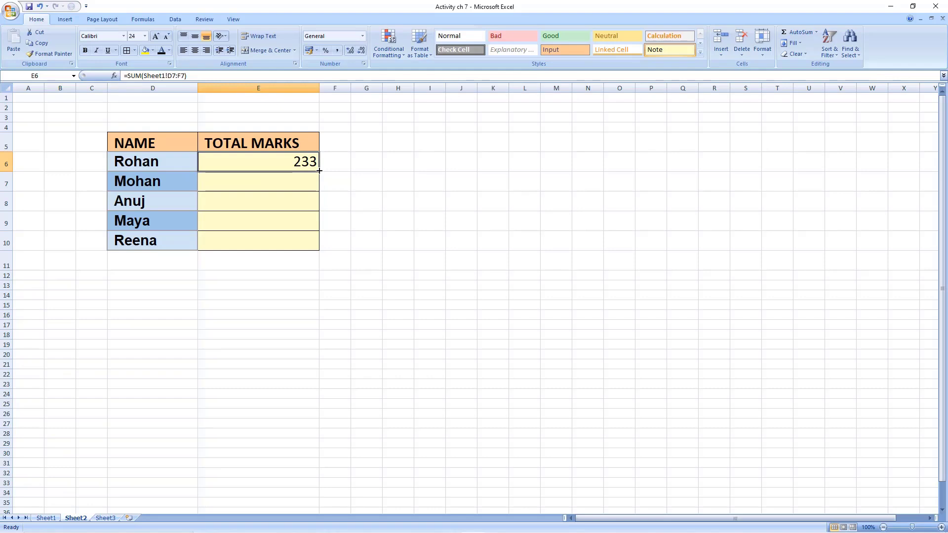
drag(319, 171, 319, 250)
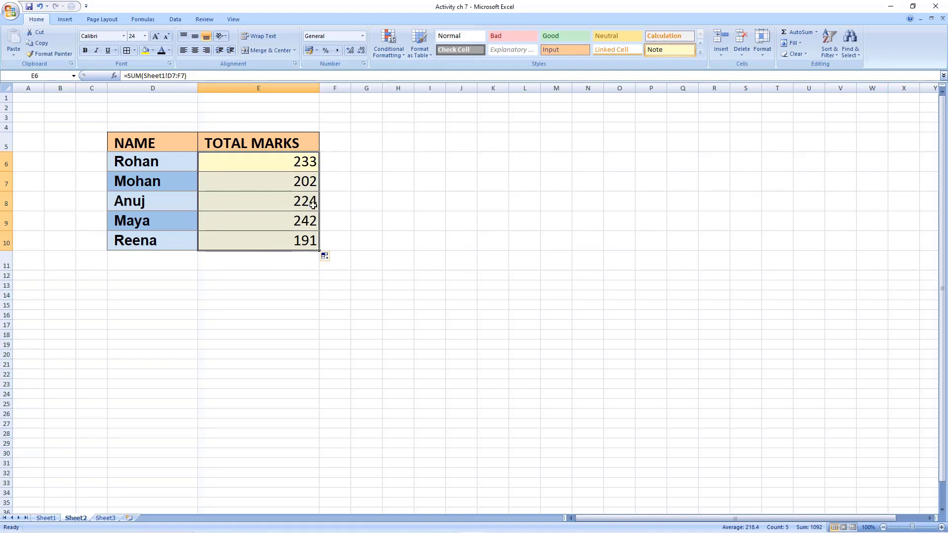
Step: Inspect the Sheet1 references in each TOTAL MARKS formula from E6 to E10
click(268, 166)
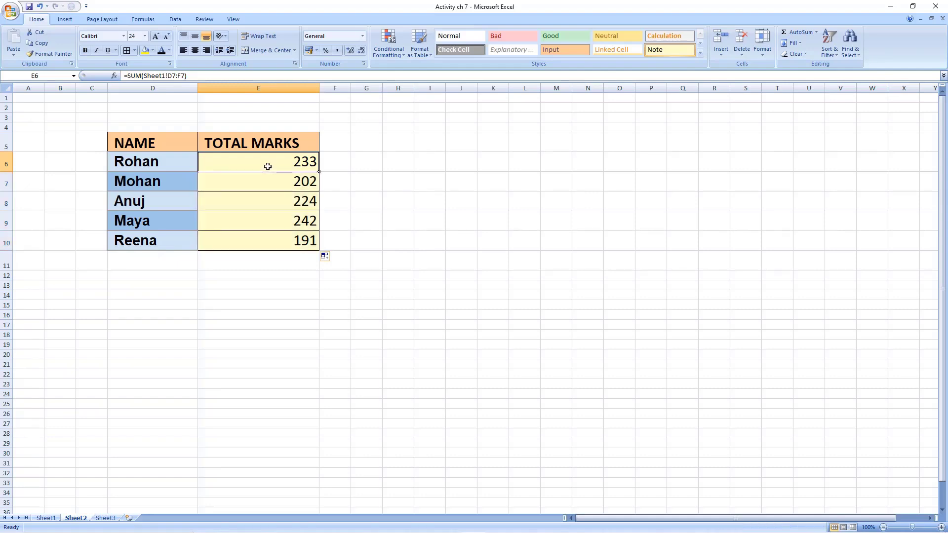
click(264, 181)
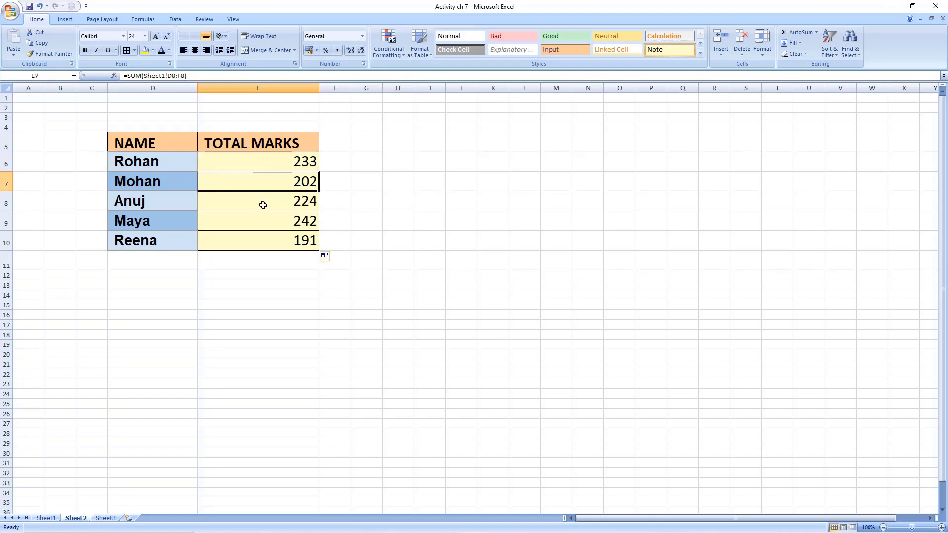
click(235, 202)
click(240, 229)
click(240, 239)
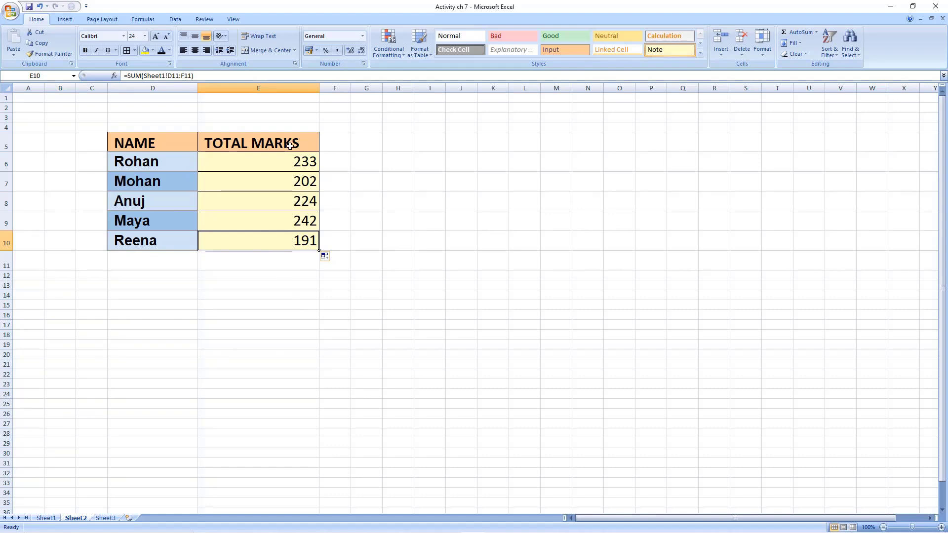
Step: Switch to the Class 10th Computer lesson open in Chrome
key(alt+Tab)
key(alt+Tab)
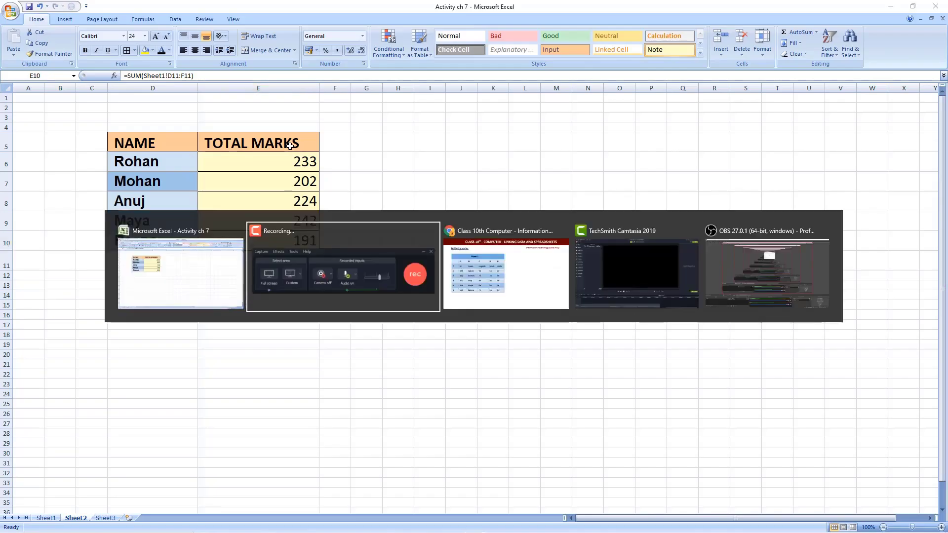